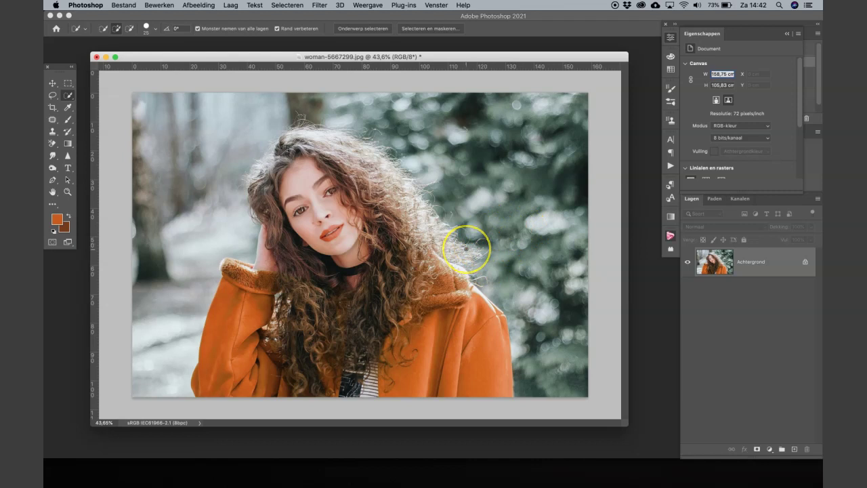
# - Auto-select the woman with Select Subject and open the Select and Mask workspace
pyautogui.scroll(3, 358, 246)
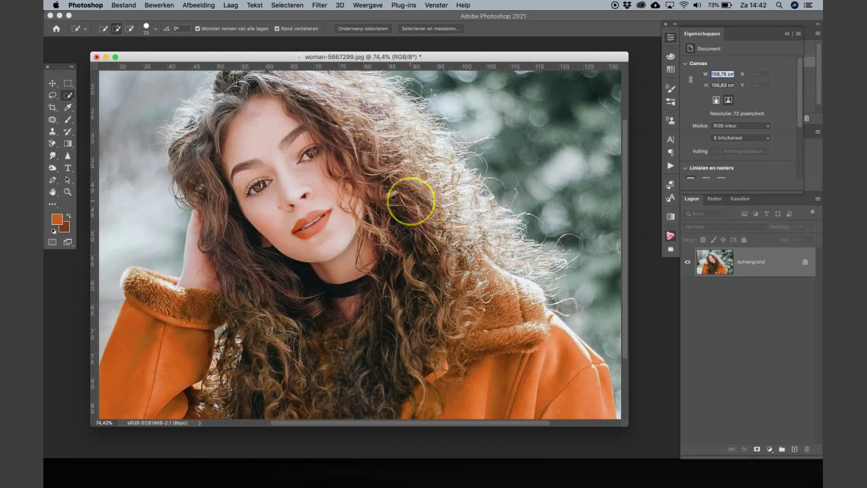
pyautogui.scroll(-2, 410, 201)
pyautogui.scroll(-1, 410, 201)
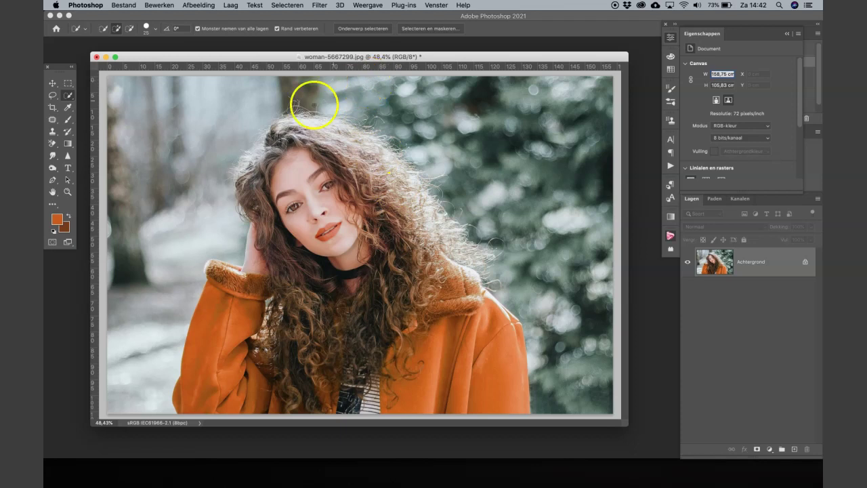
pyautogui.click(67, 96)
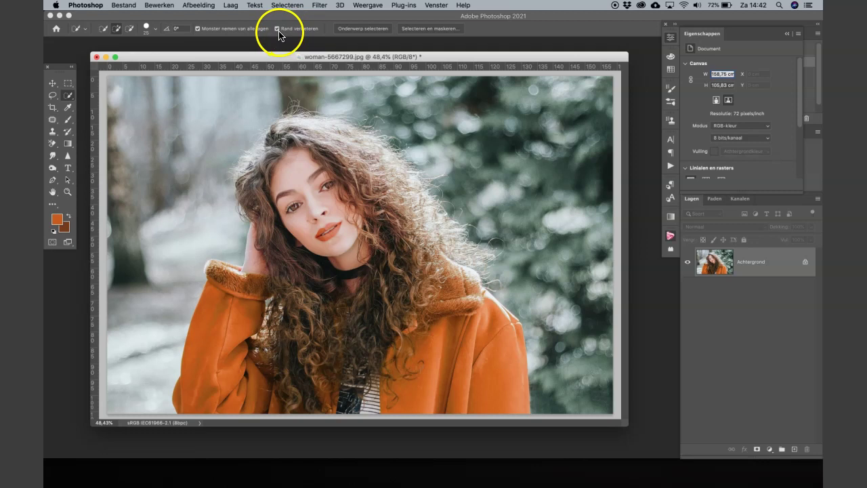
pyautogui.click(373, 31)
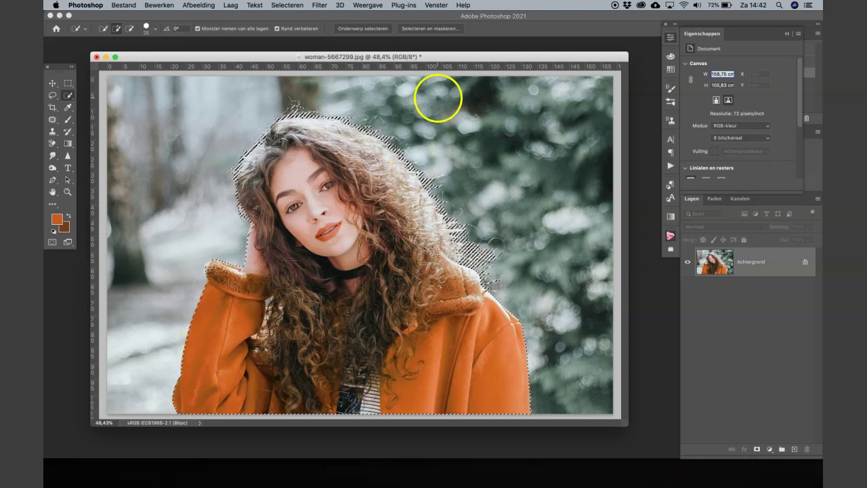
pyautogui.click(433, 30)
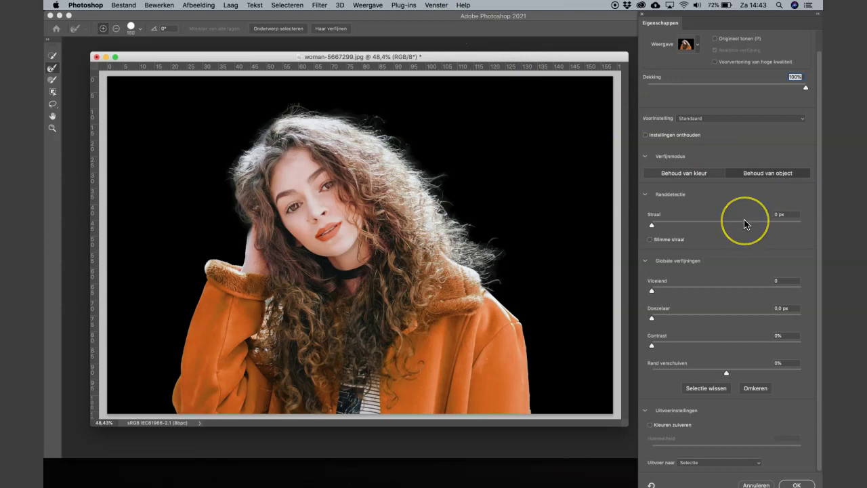
# - Set the Select and Mask refine mode to Behoud van object
pyautogui.scroll(2, 744, 224)
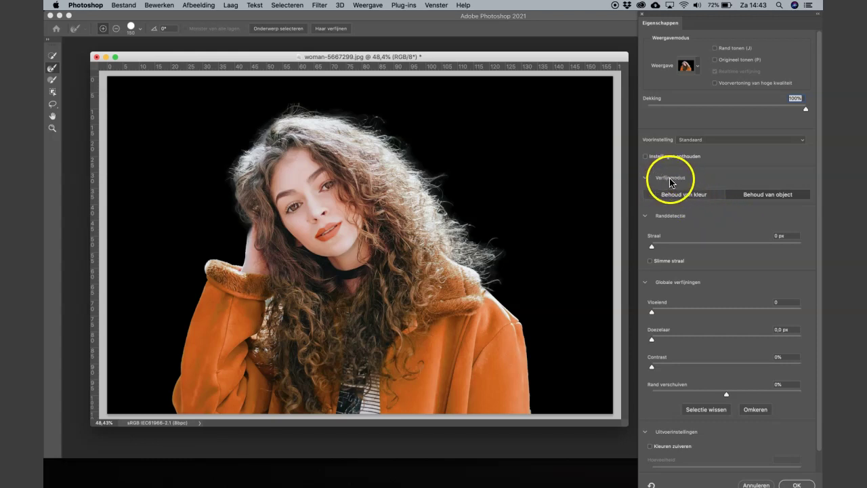
pyautogui.click(644, 179)
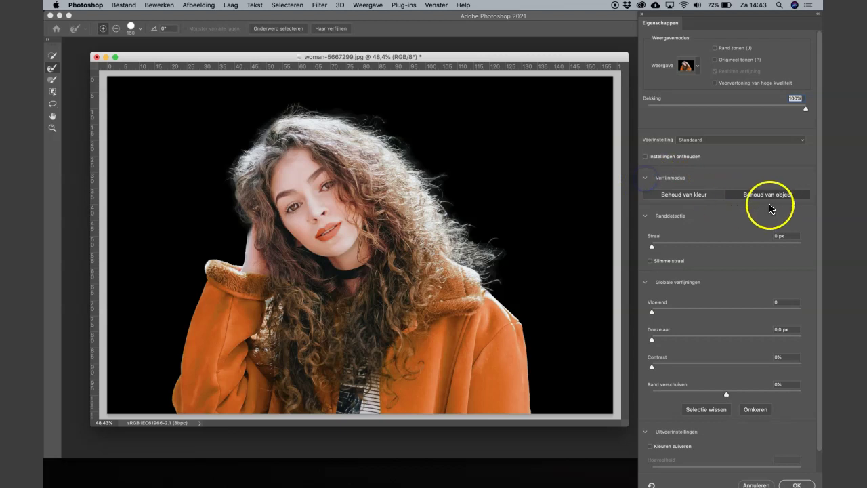
pyautogui.click(764, 196)
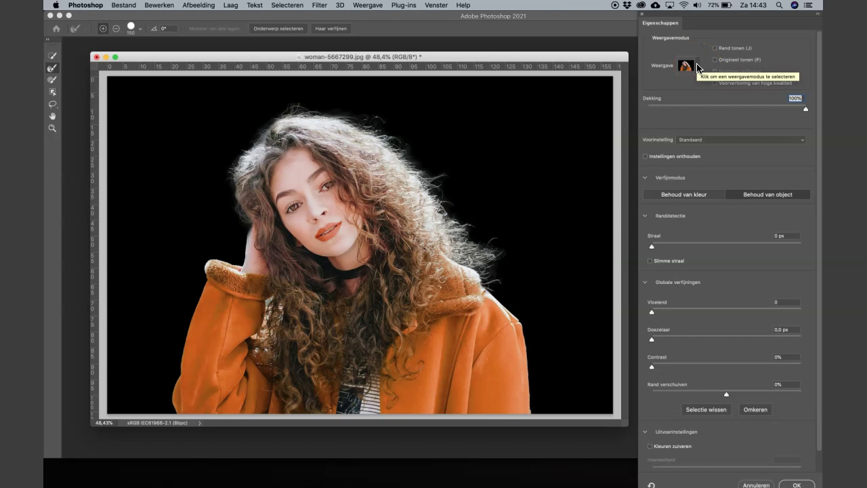
# - Preview the cutout Op wit and Bedekken, then settle on the Op zwart view
pyautogui.click(698, 67)
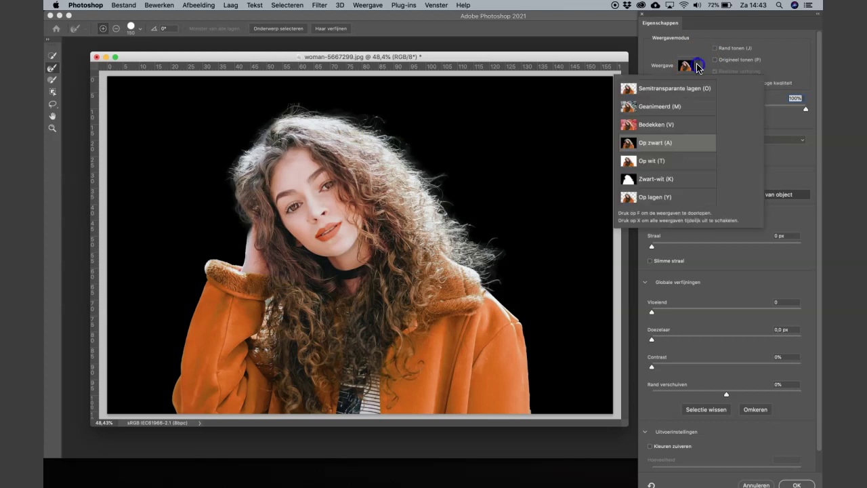
pyautogui.click(669, 162)
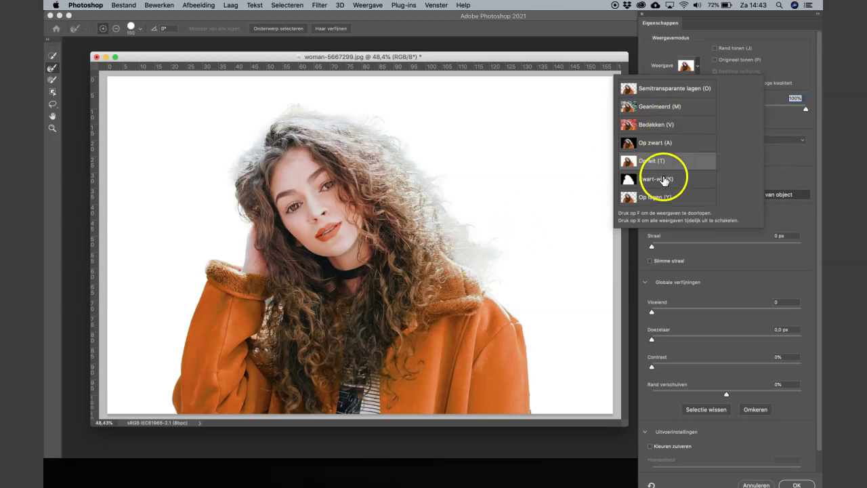
pyautogui.click(664, 126)
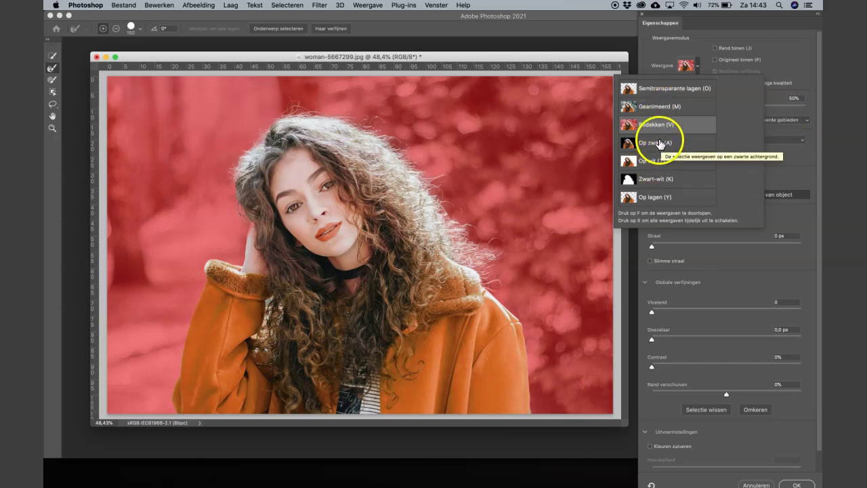
pyautogui.click(659, 143)
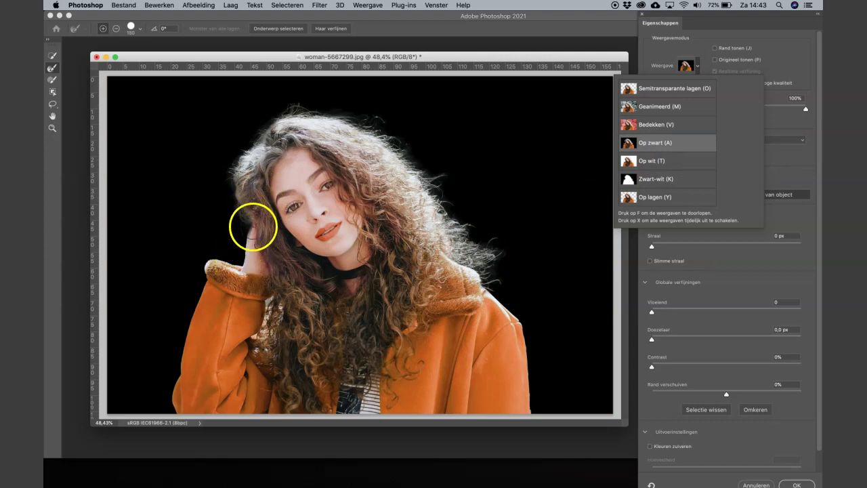
pyautogui.click(773, 40)
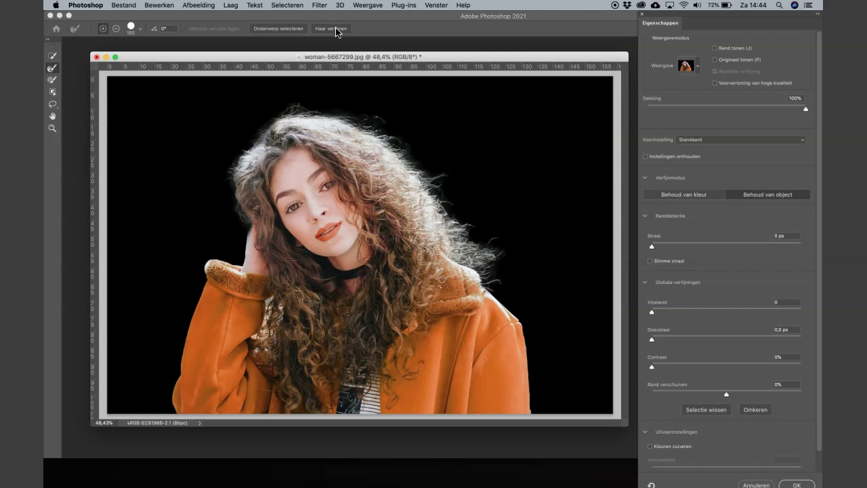
# - Run Haar verfijnen to auto-refine the hair, undoing a stray brush stroke
pyautogui.click(337, 31)
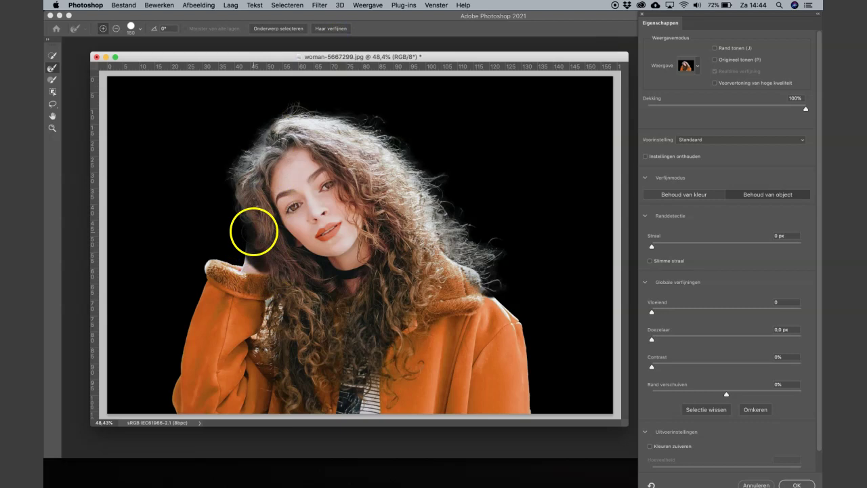
pyautogui.moveTo(492, 300); pyautogui.dragTo(492, 289)
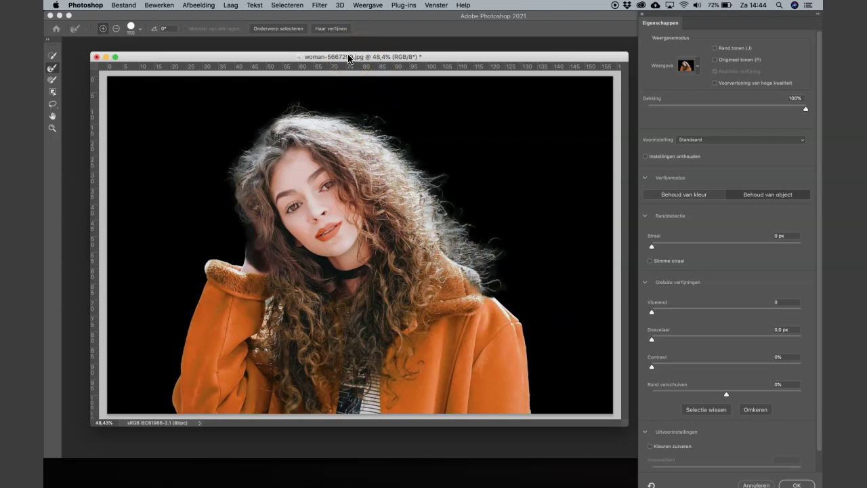
pyautogui.press('super+z')
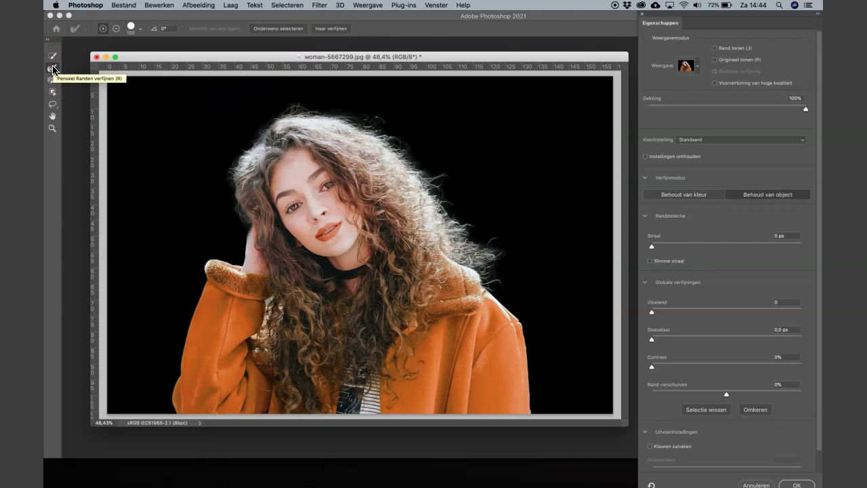
# - Paint the upper-left, right and top-right hair edges with a size-100 Refine Edge Brush
pyautogui.click(53, 69)
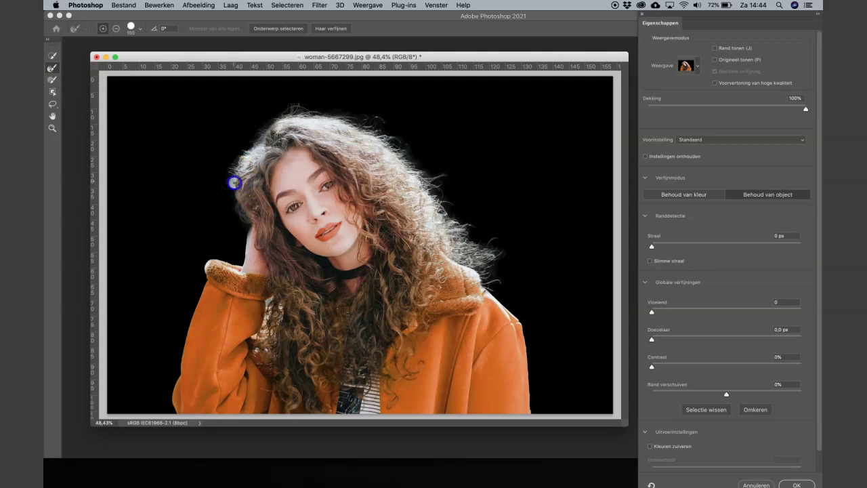
pyautogui.moveTo(236, 193)
pyautogui.mouseDown()
pyautogui.moveTo(239, 205)
pyautogui.moveTo(447, 207)
pyautogui.moveTo(471, 241)
pyautogui.mouseUp()
pyautogui.press('[')
pyautogui.press('[')
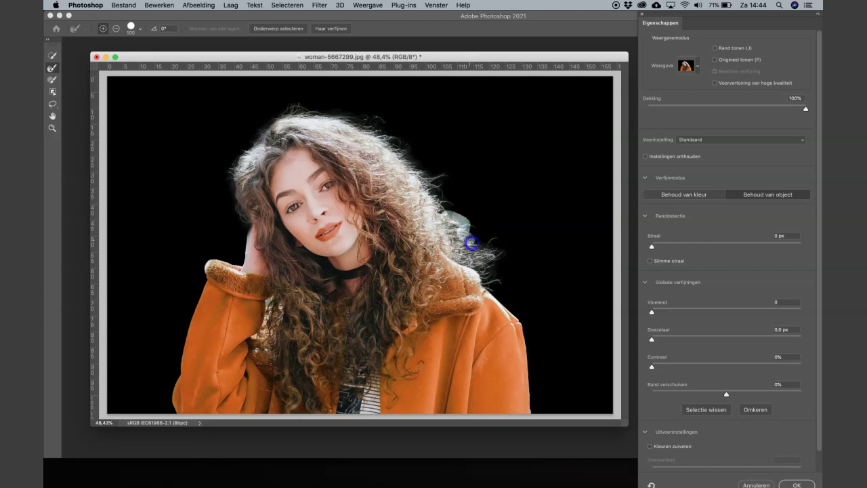
pyautogui.moveTo(494, 269); pyautogui.dragTo(492, 295)
pyautogui.moveTo(373, 156); pyautogui.dragTo(371, 157)
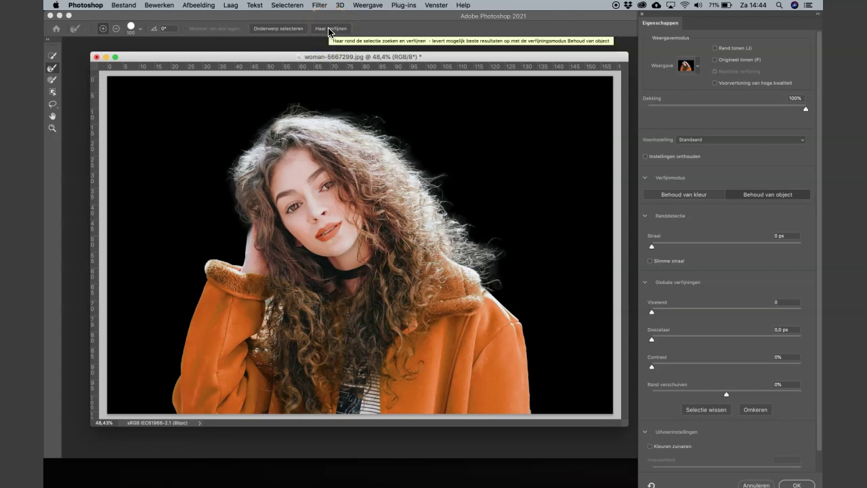
# - Brush across the top of the hair and over the stray strands on its right
pyautogui.moveTo(293, 101)
pyautogui.mouseDown()
pyautogui.moveTo(262, 149)
pyautogui.moveTo(296, 102)
pyautogui.moveTo(418, 165)
pyautogui.moveTo(480, 246)
pyautogui.moveTo(413, 169)
pyautogui.mouseUp()
pyautogui.click(725, 271)
pyautogui.scroll(-1, 726, 271)
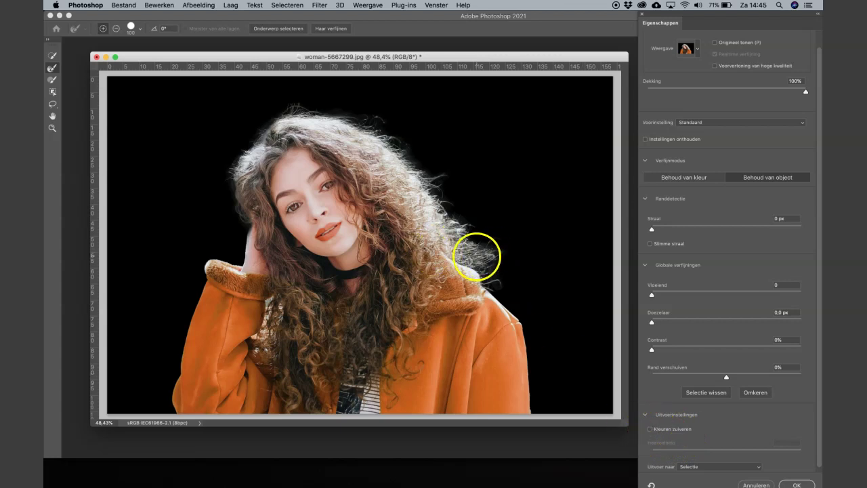
pyautogui.moveTo(483, 251); pyautogui.dragTo(440, 212)
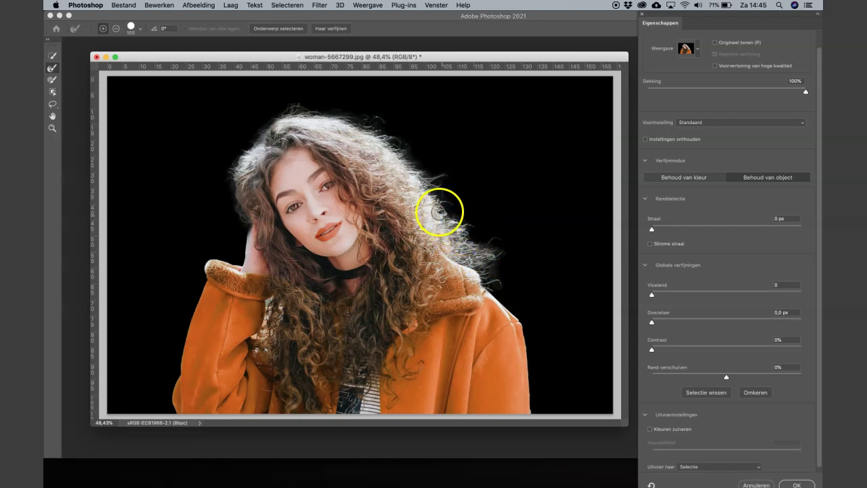
# - Turn on Kleuren zuiveren, toggling it off and on to compare the hair edges
pyautogui.click(649, 429)
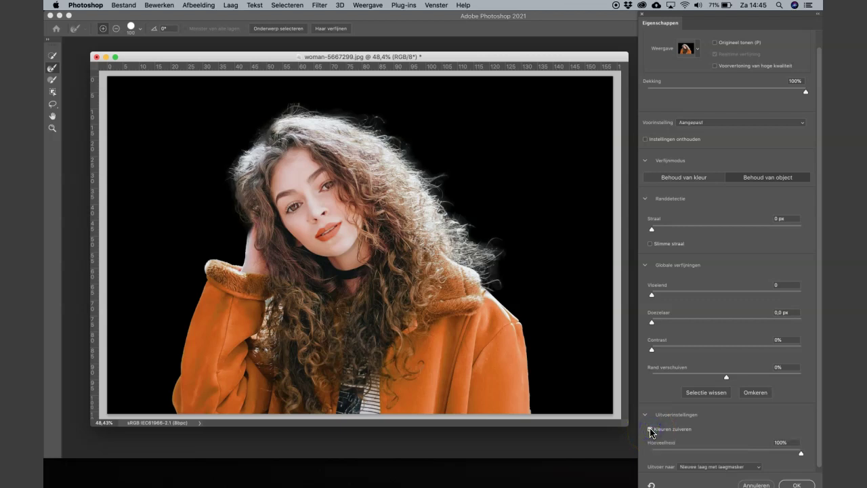
pyautogui.click(650, 429)
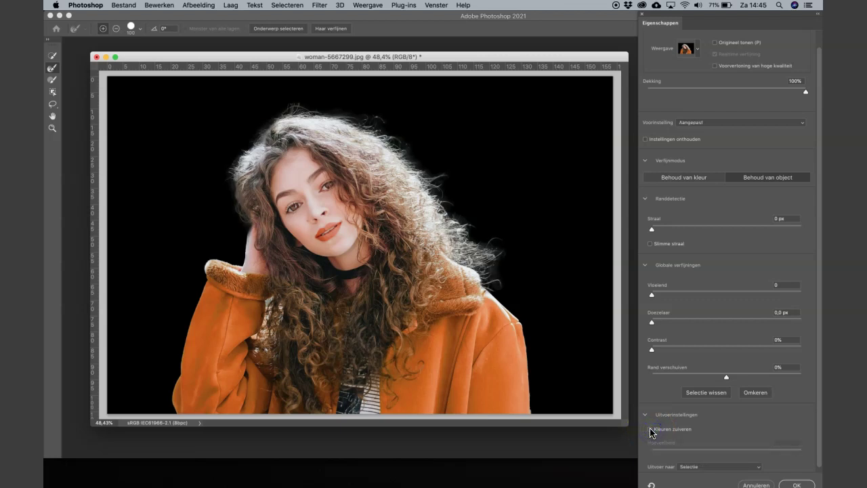
pyautogui.click(650, 429)
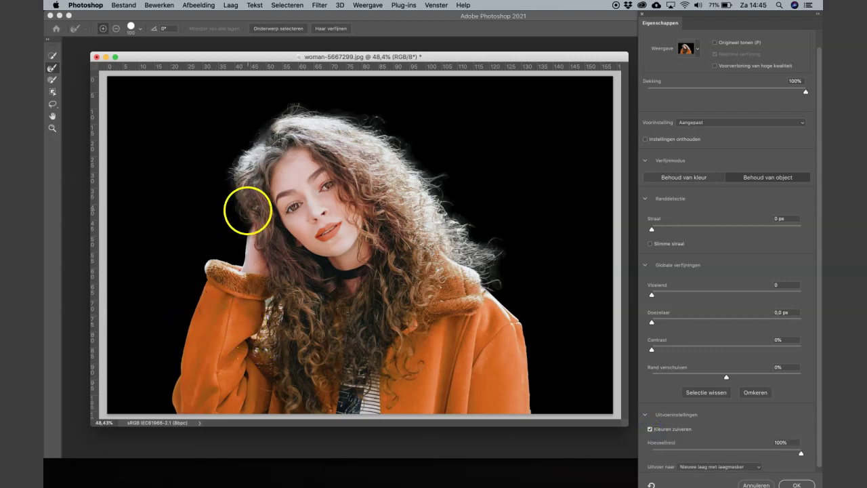
pyautogui.scroll(4, 248, 209)
pyautogui.scroll(1, 248, 210)
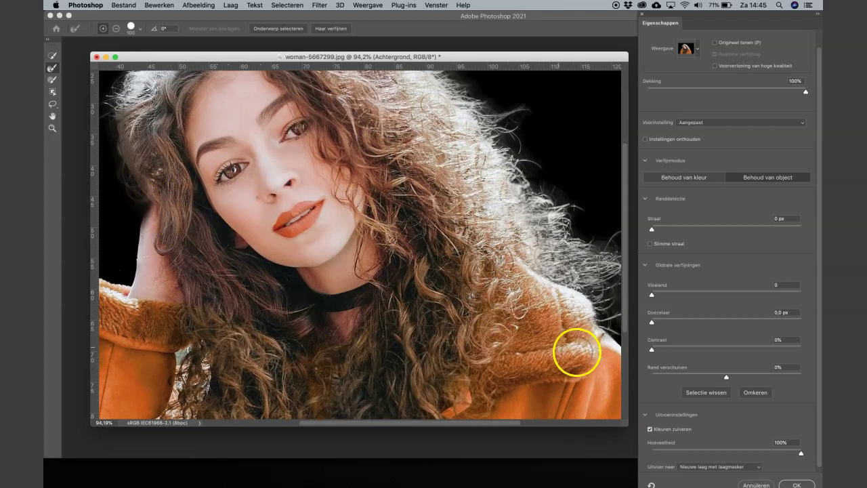
pyautogui.click(650, 429)
pyautogui.click(650, 430)
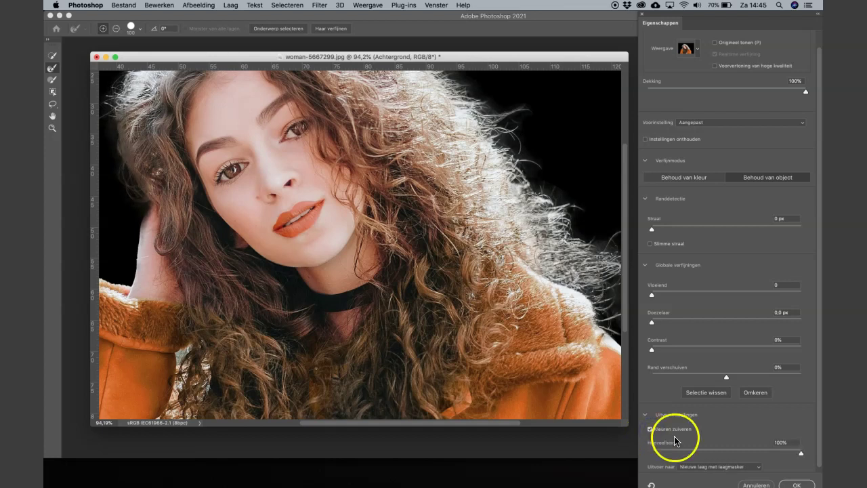
# - Set the decontamination amount to 50% and zoom around to check the whole woman
pyautogui.moveTo(800, 451); pyautogui.dragTo(744, 446)
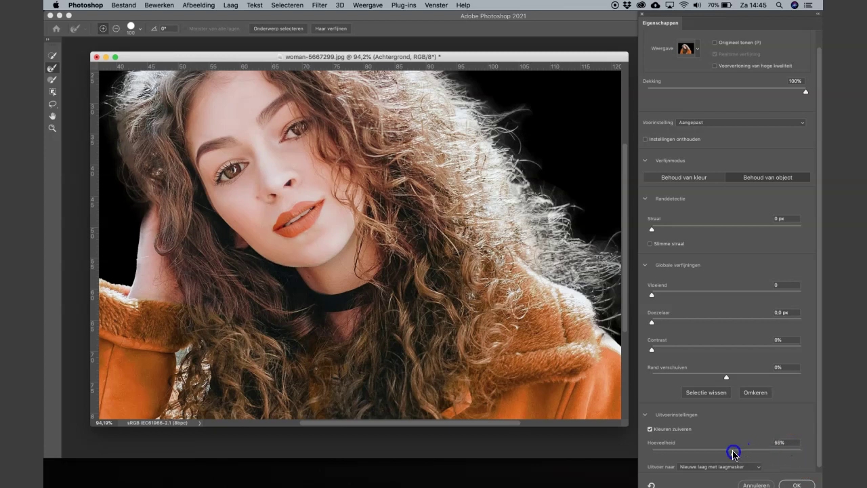
pyautogui.moveTo(727, 453); pyautogui.dragTo(727, 454)
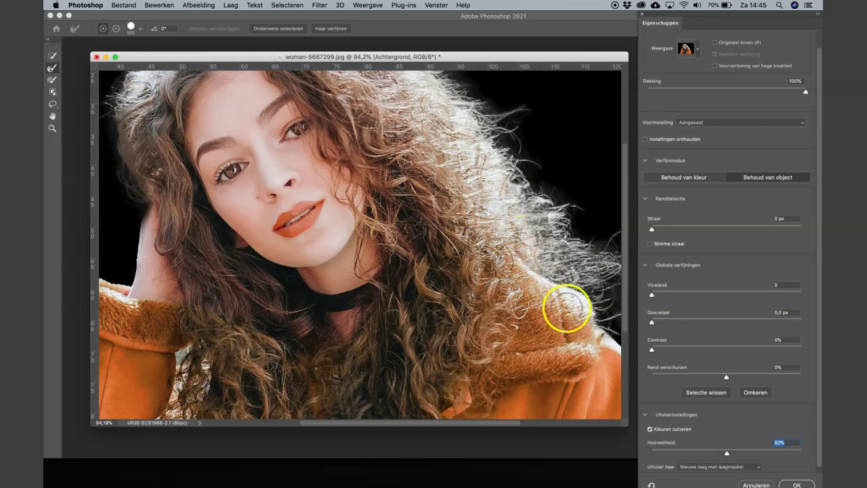
pyautogui.hotkey('ctrl', '0')
pyautogui.scroll(-2, 492, 128)
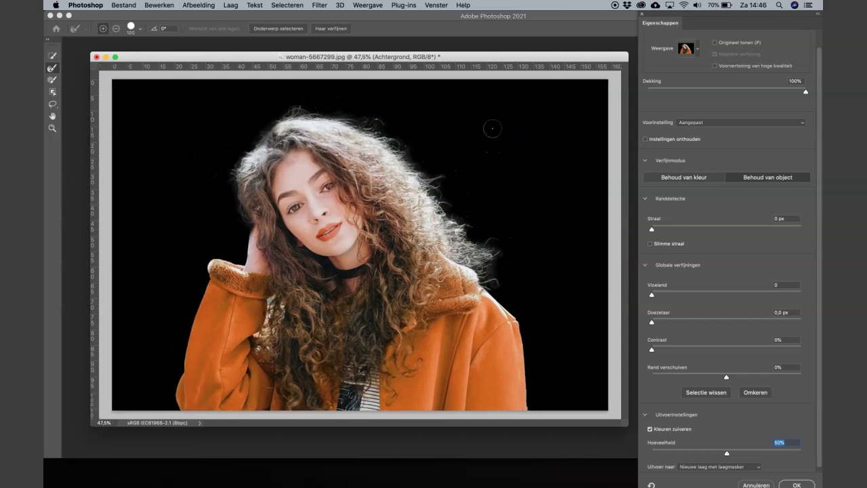
pyautogui.scroll(2, 493, 128)
pyautogui.scroll(2, 492, 128)
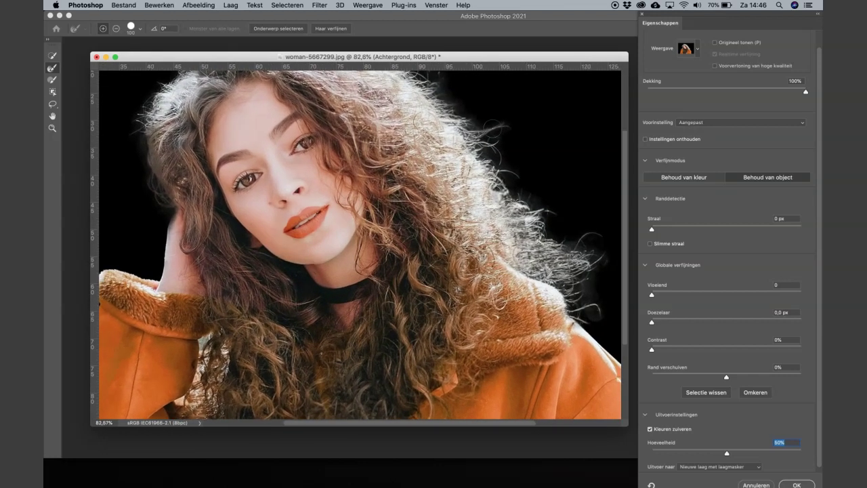
pyautogui.scroll(-1, 492, 128)
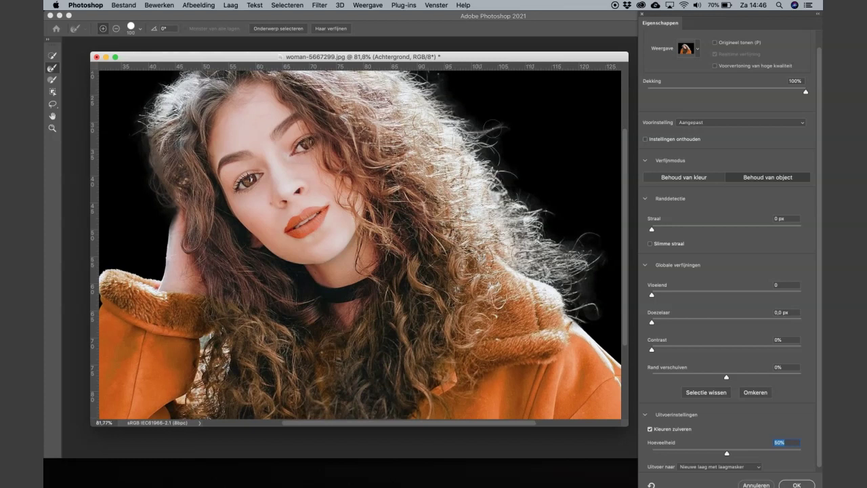
pyautogui.scroll(-3, 492, 128)
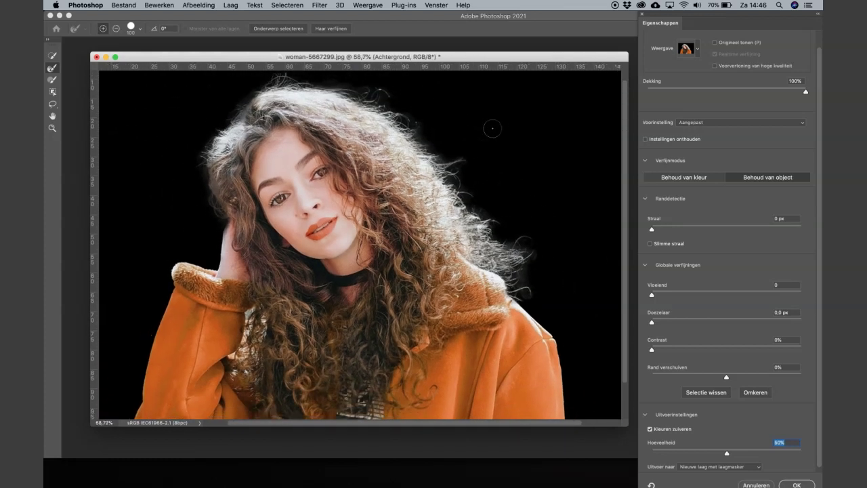
pyautogui.scroll(-1, 492, 128)
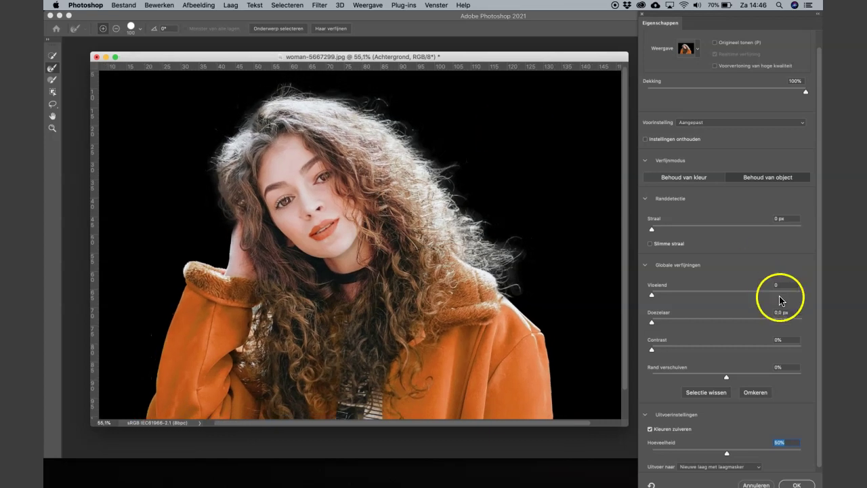
pyautogui.scroll(-1, 755, 393)
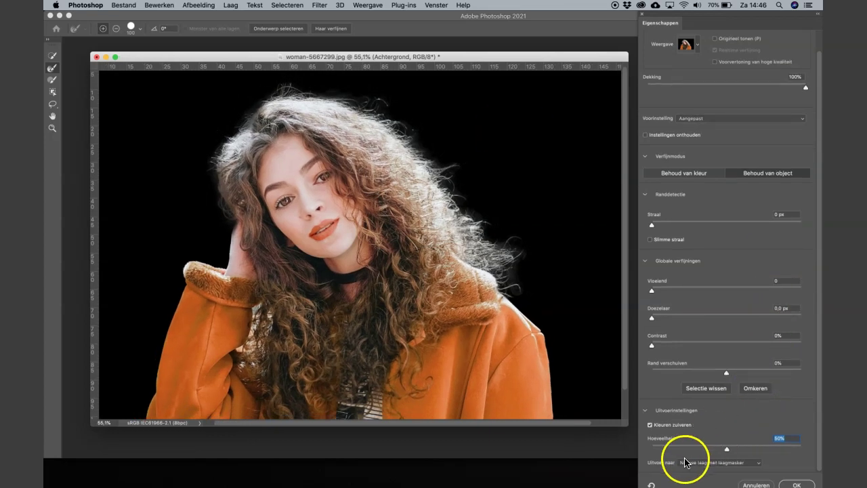
pyautogui.click(754, 463)
pyautogui.click(733, 463)
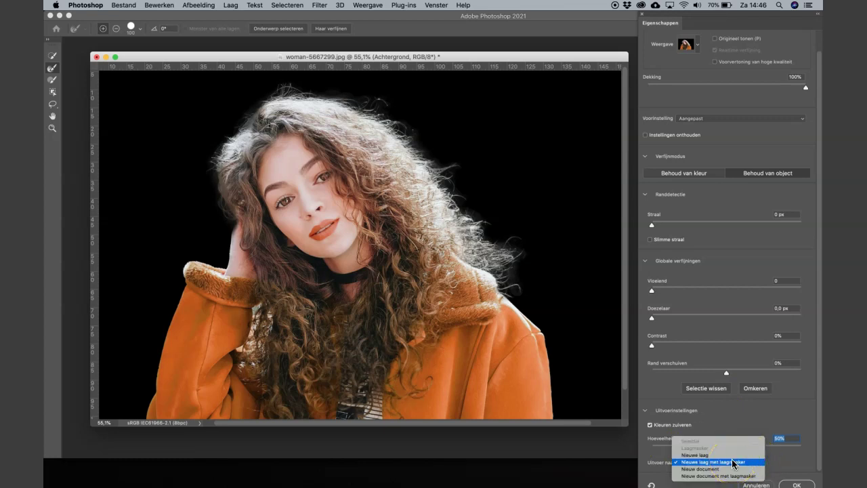
pyautogui.click(712, 456)
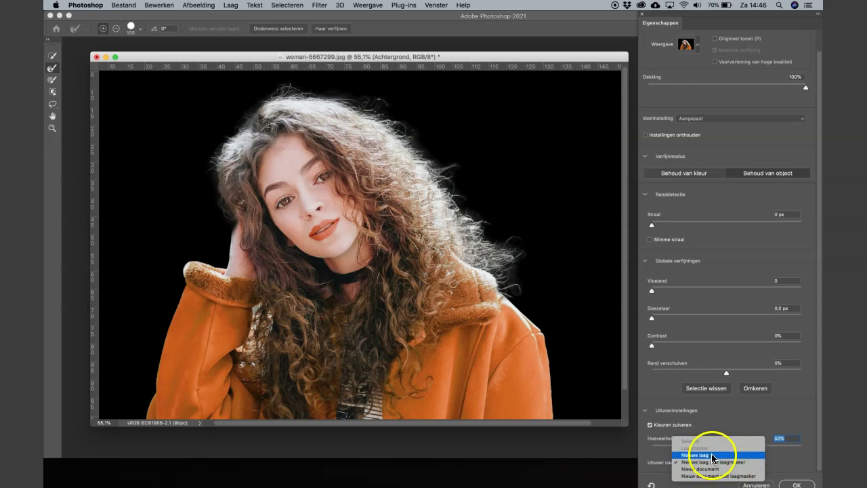
pyautogui.click(741, 464)
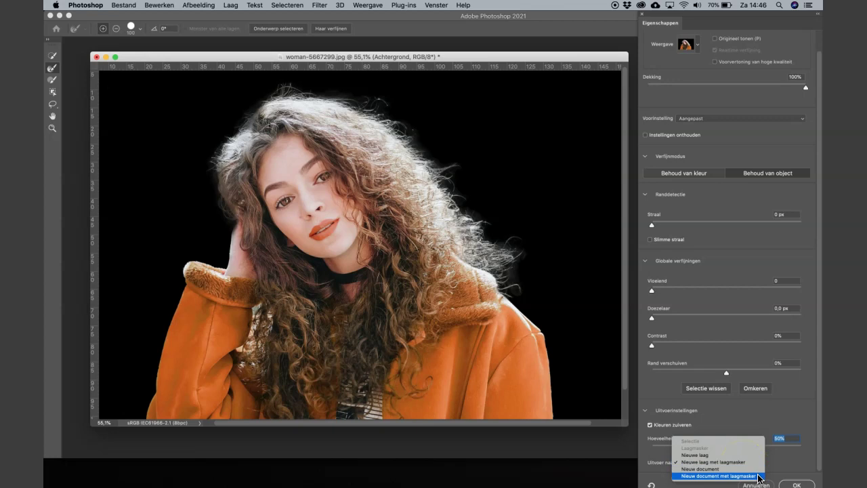
pyautogui.moveTo(759, 478); pyautogui.dragTo(700, 465)
pyautogui.click(699, 464)
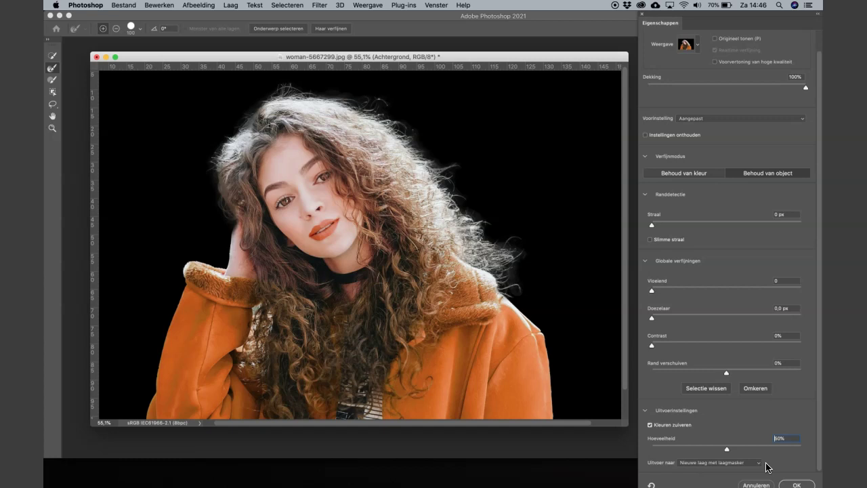
# - Apply Select and Mask with OK, then select the Achtergrond layer
pyautogui.click(798, 483)
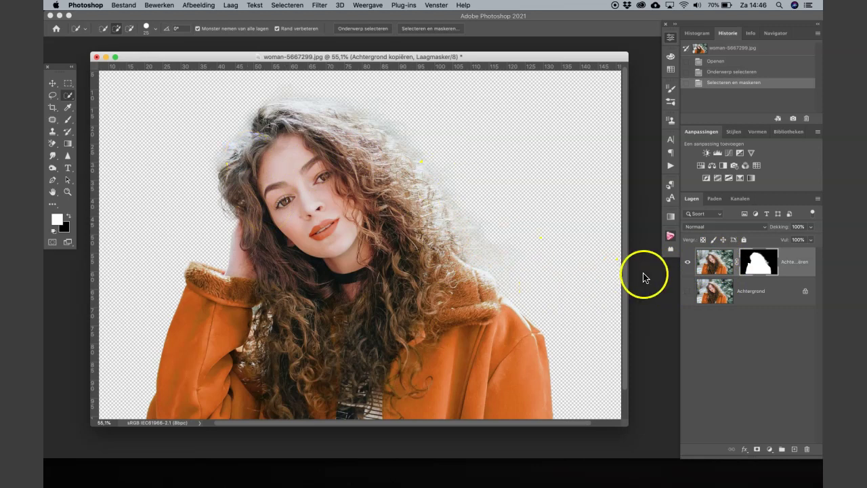
pyautogui.click(765, 296)
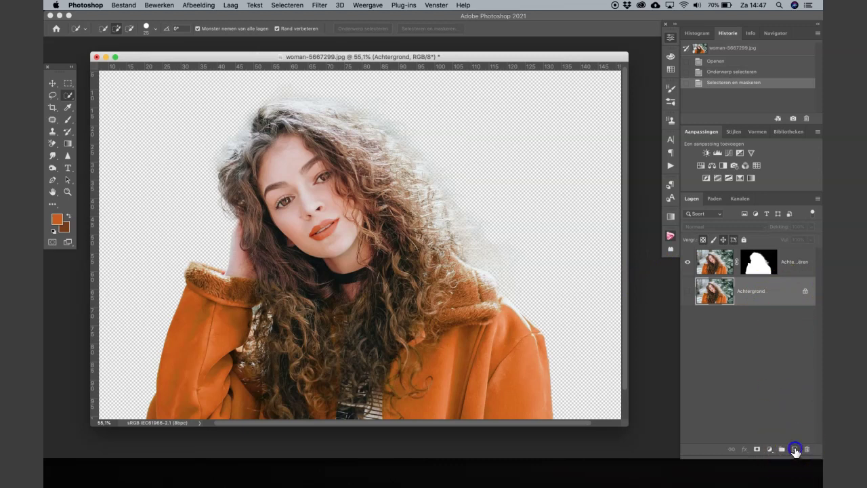
# - Add a new layer above Achtergrond and rename it 'verloop'
pyautogui.click(795, 450)
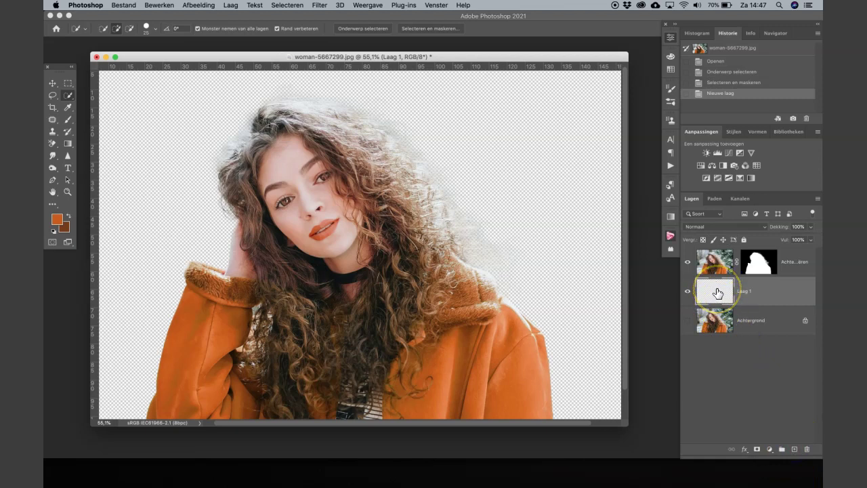
pyautogui.click(743, 291)
pyautogui.doubleClick(743, 291)
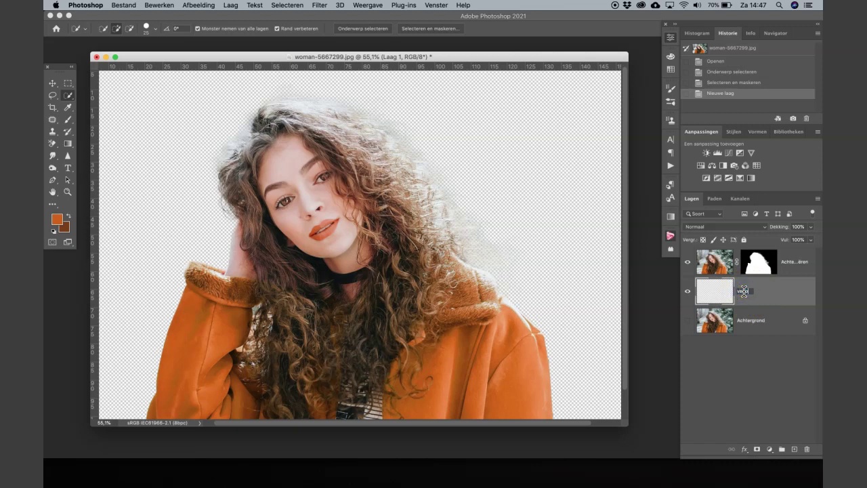
pyautogui.press('Return')
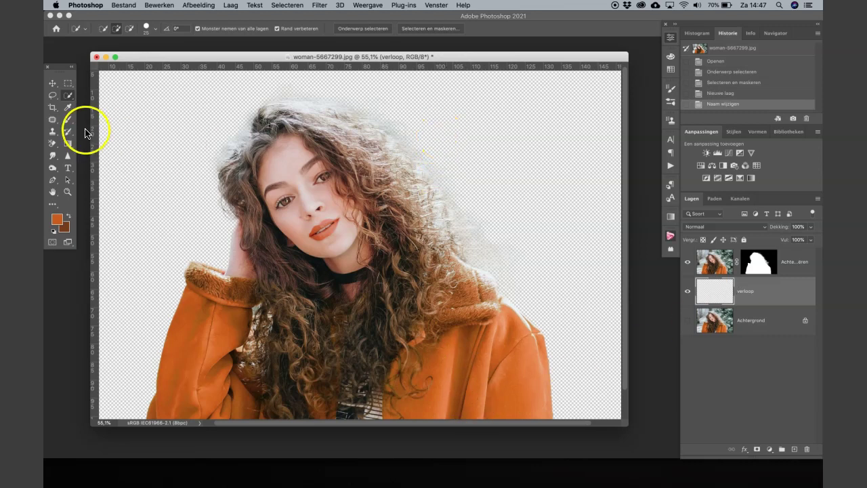
# - Fill verloop with a vertical swapped Foreground-to-Background gradient, dark to light orange
pyautogui.click(67, 144)
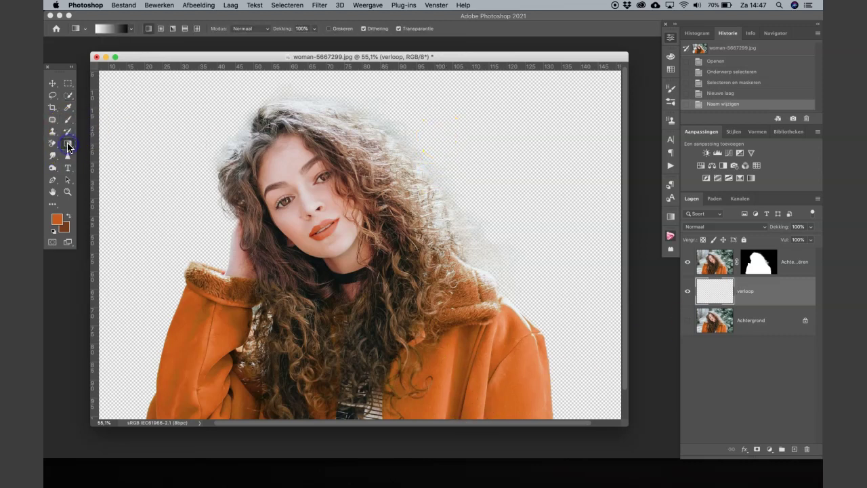
pyautogui.click(131, 29)
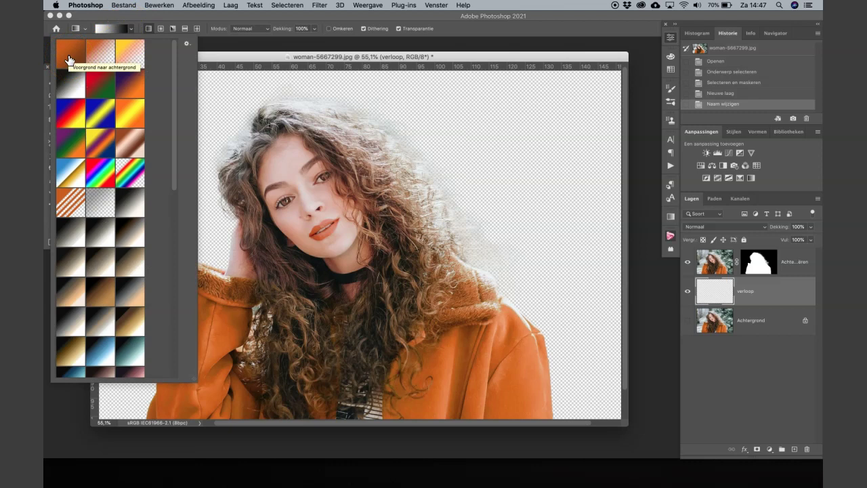
pyautogui.click(68, 60)
pyautogui.click(132, 29)
pyautogui.click(68, 215)
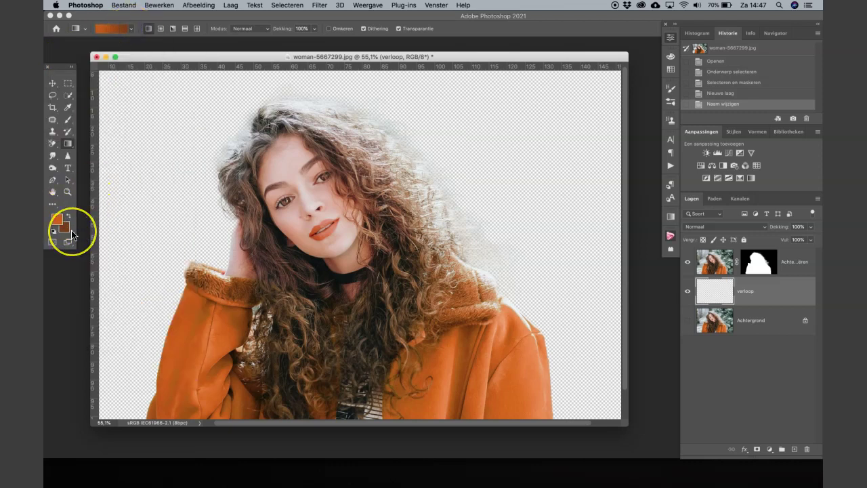
pyautogui.moveTo(295, 355)
pyautogui.mouseDown()
pyautogui.moveTo(327, 394)
pyautogui.moveTo(356, 117)
pyautogui.moveTo(348, 88)
pyautogui.mouseUp()
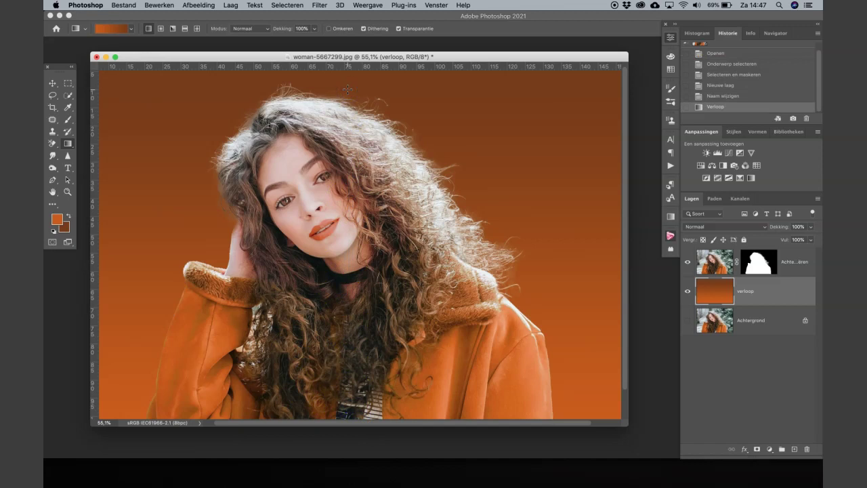
pyautogui.scroll(1, 237, 231)
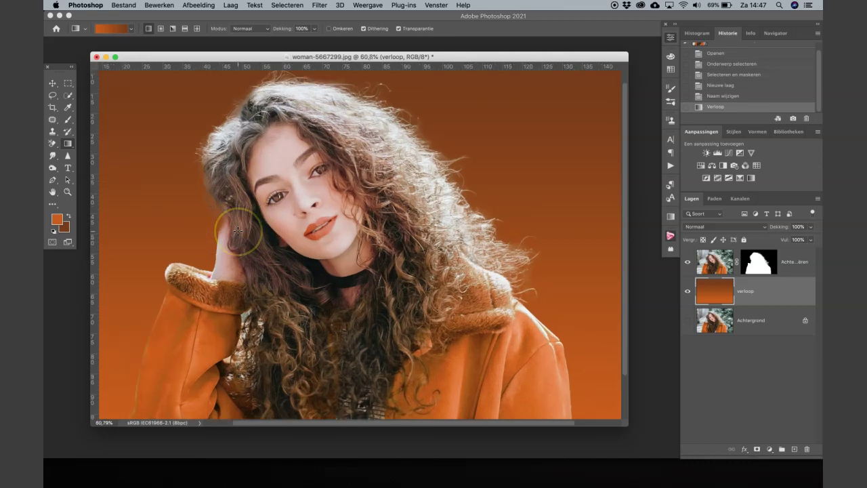
pyautogui.scroll(2, 238, 231)
pyautogui.scroll(2, 237, 231)
pyautogui.moveTo(238, 231); pyautogui.dragTo(307, 232)
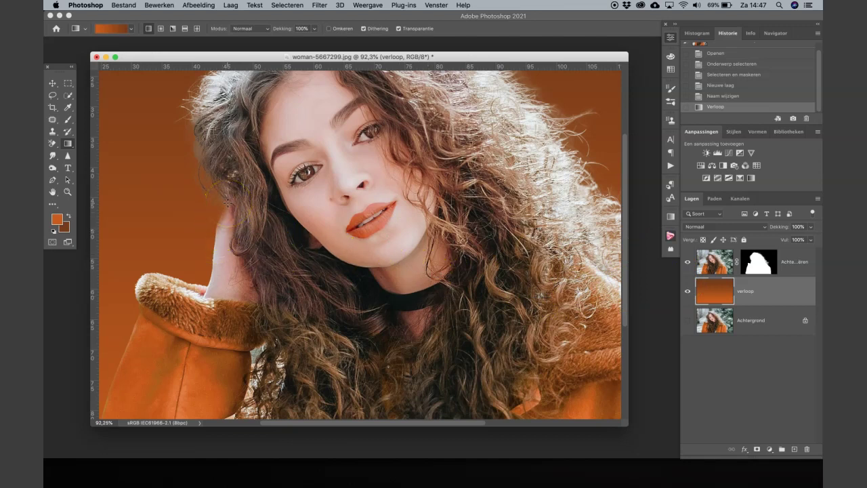
# - Paint the cut-out layer's mask white along her raised hand and hair edge
pyautogui.click(758, 264)
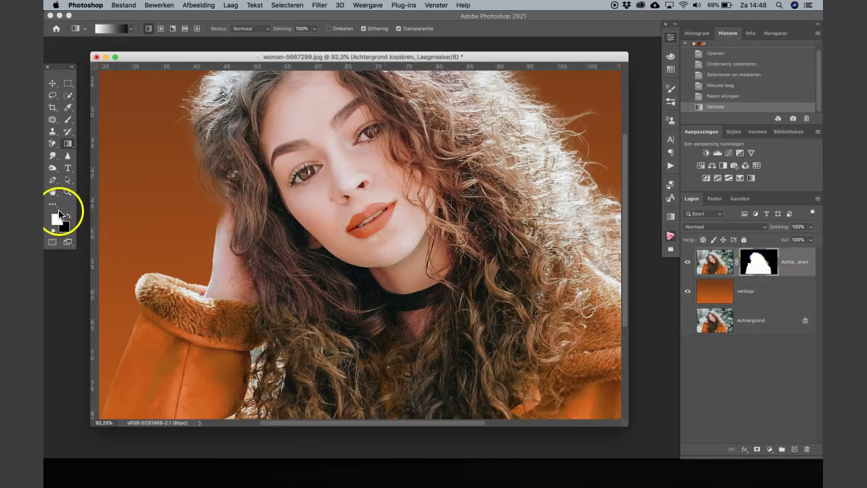
pyautogui.click(69, 120)
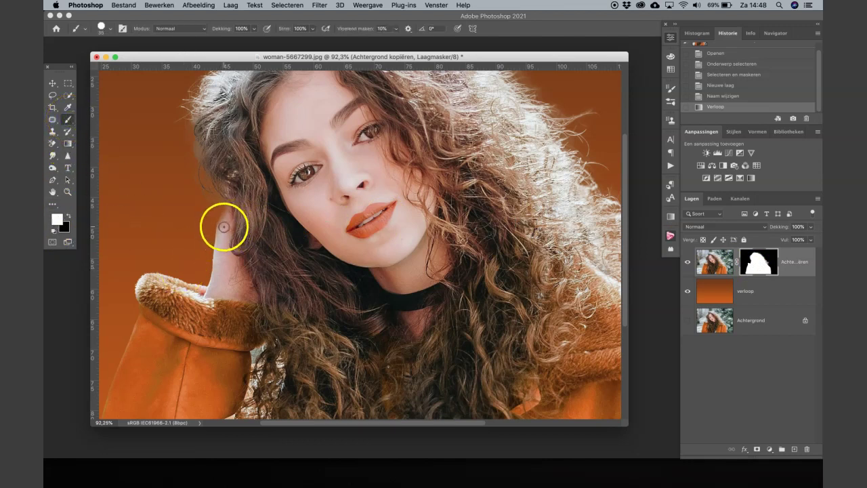
pyautogui.moveTo(222, 226); pyautogui.dragTo(222, 221)
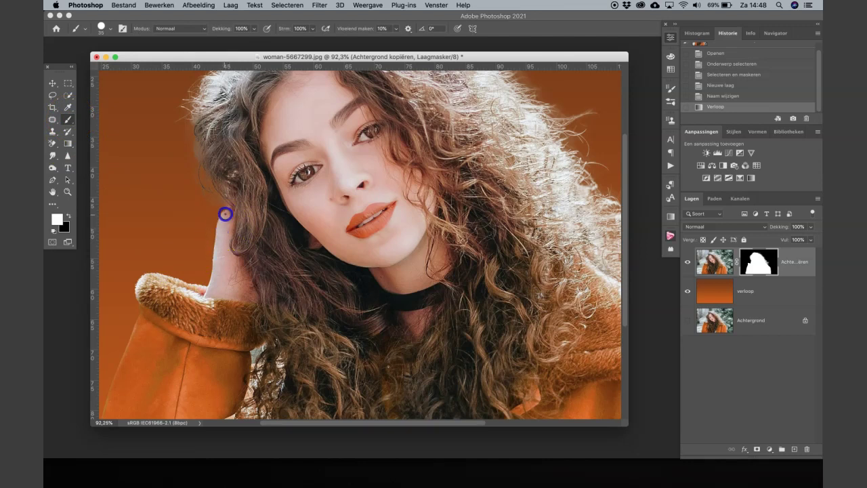
pyautogui.moveTo(230, 204); pyautogui.dragTo(232, 228)
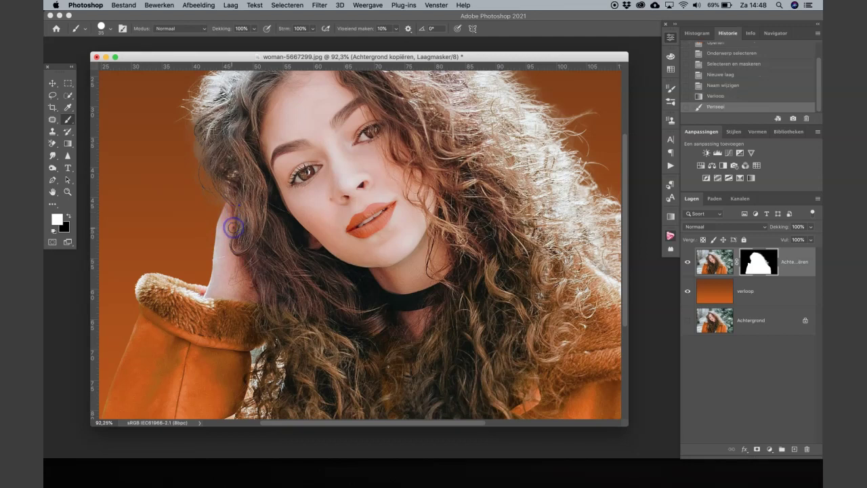
pyautogui.scroll(-3, 233, 228)
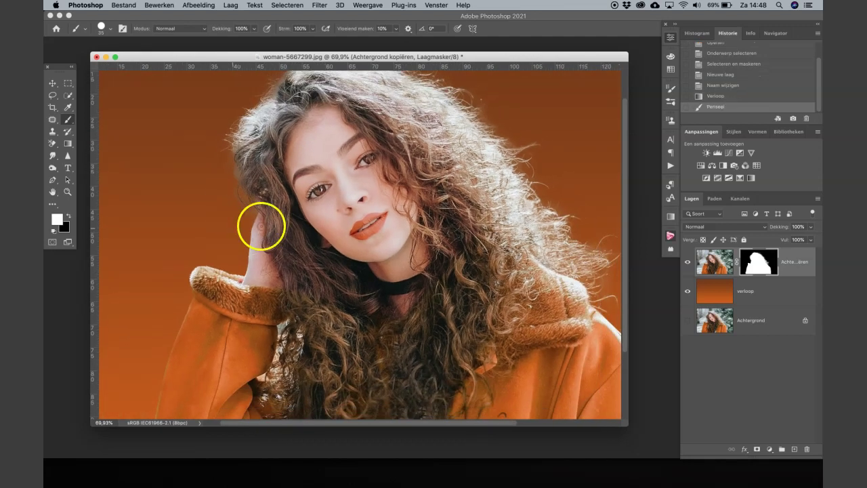
pyautogui.scroll(1, 400, 294)
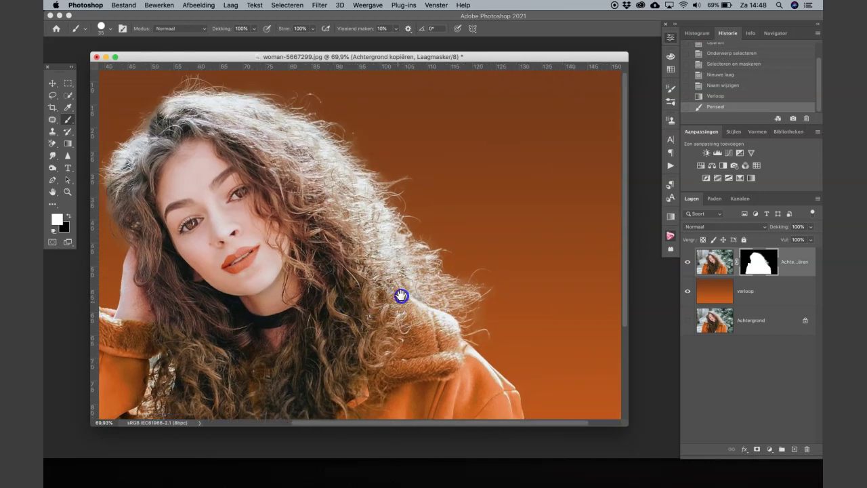
pyautogui.scroll(1, 382, 296)
pyautogui.scroll(2, 379, 296)
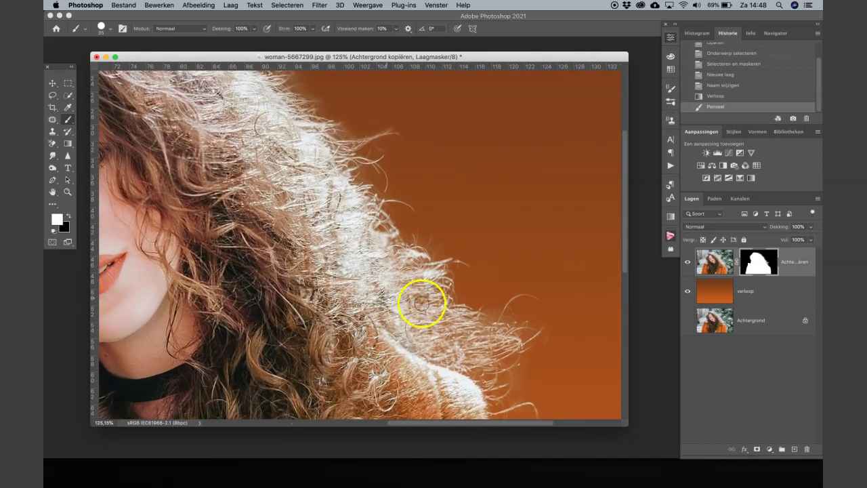
pyautogui.scroll(-2, 417, 230)
pyautogui.scroll(-2, 418, 231)
pyautogui.scroll(-2, 417, 230)
pyautogui.scroll(-2, 419, 230)
pyautogui.scroll(1, 420, 231)
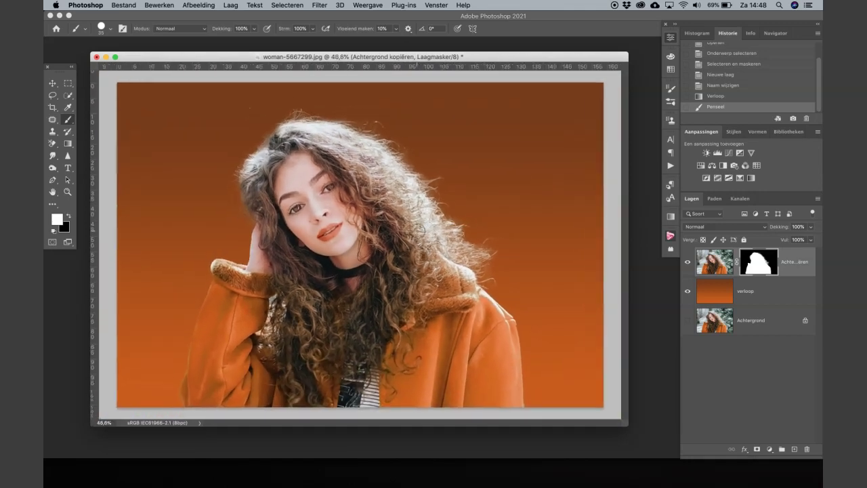
pyautogui.scroll(1, 420, 230)
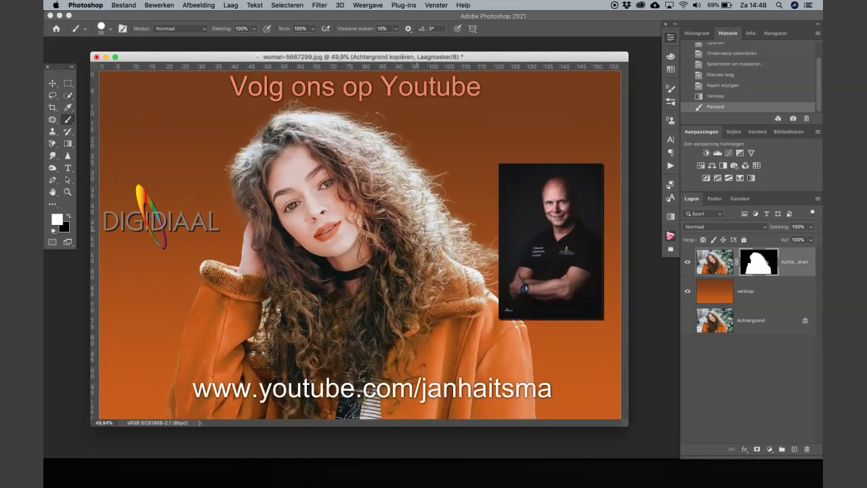